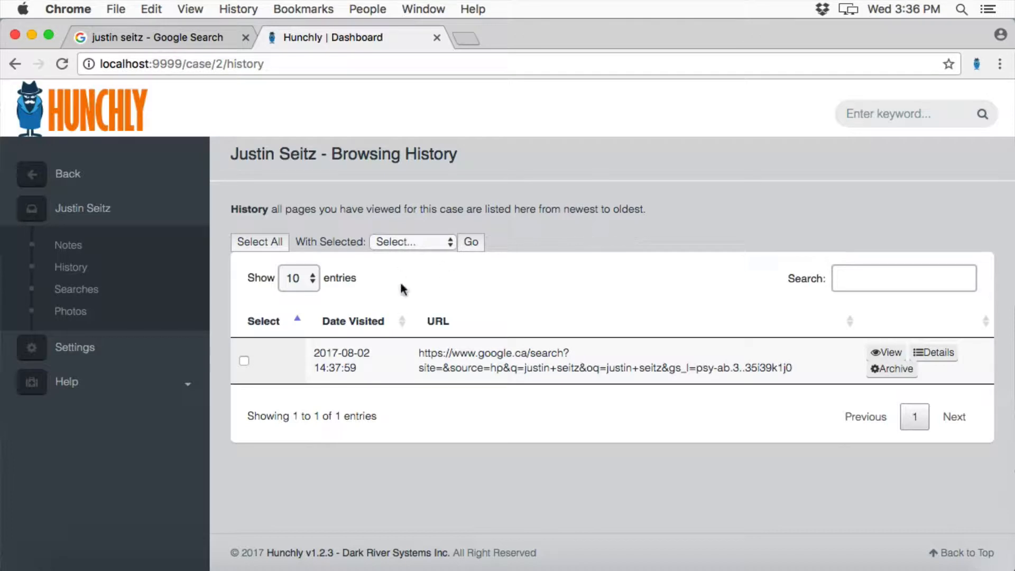
# - Open the case overview and add jms_dot_py as a selector for the case
pyautogui.click(147, 216)
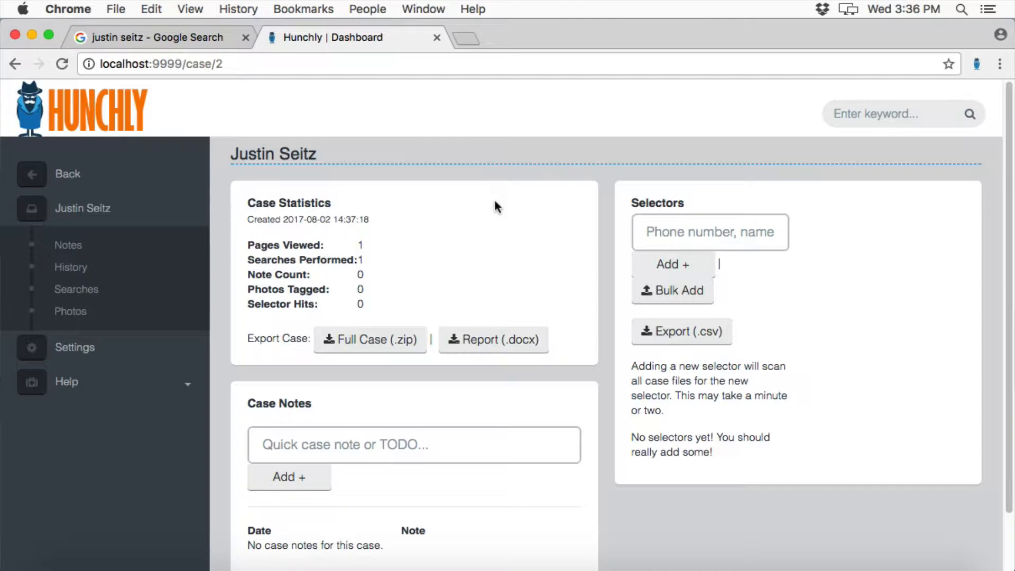
pyautogui.click(776, 238)
pyautogui.write('jms_dot_p')
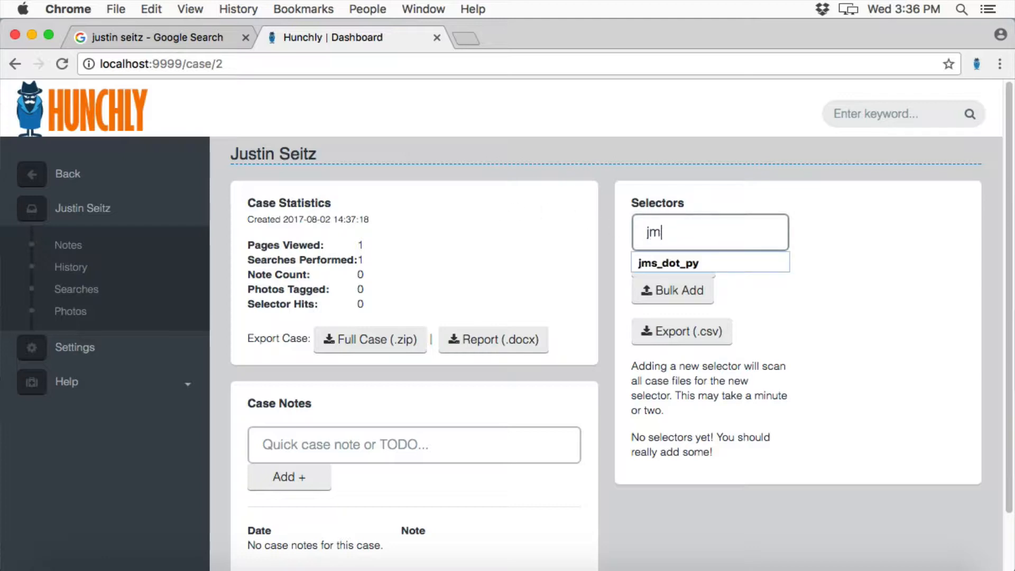
pyautogui.write('y')
pyautogui.click(902, 232)
pyautogui.click(682, 264)
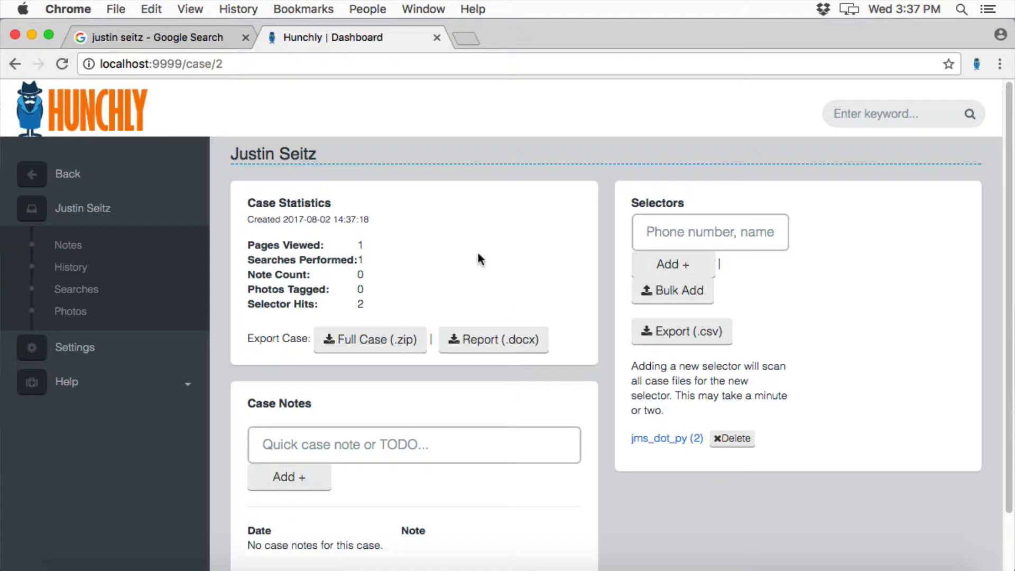
# - Reload the Google search results page and check the Hunchly extension for selectors detected on it
pyautogui.click(170, 41)
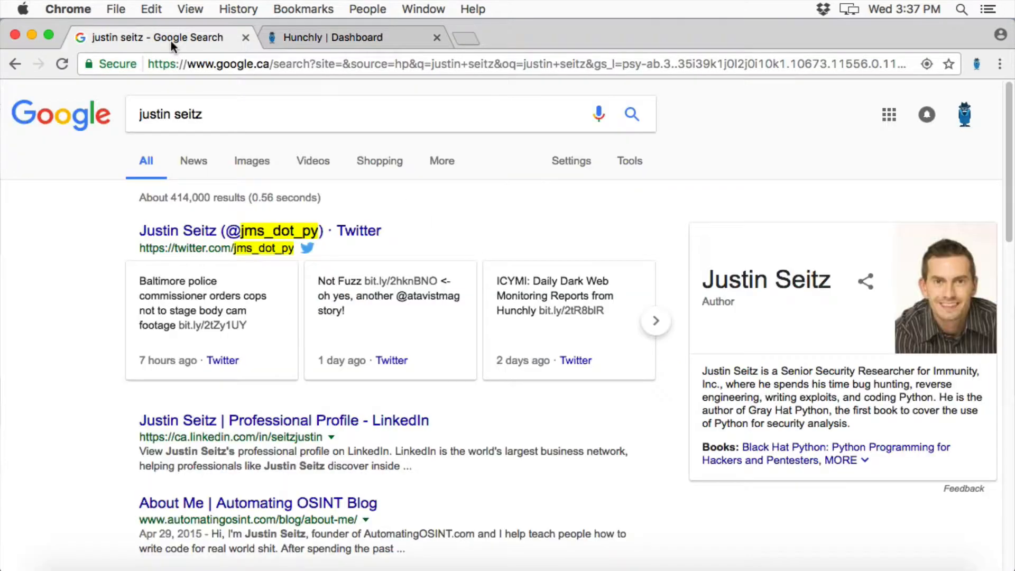
pyautogui.click(64, 64)
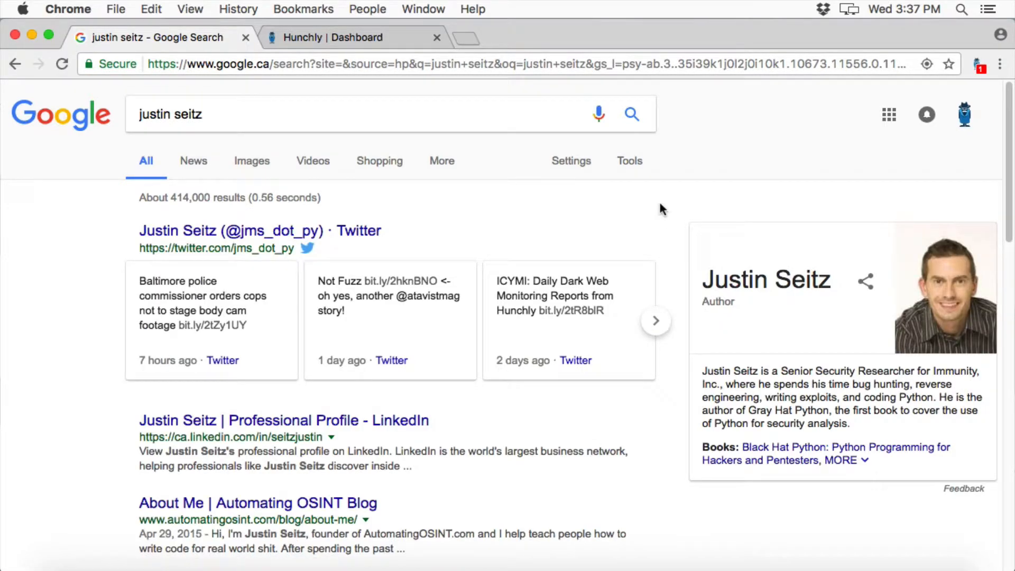
pyautogui.click(978, 64)
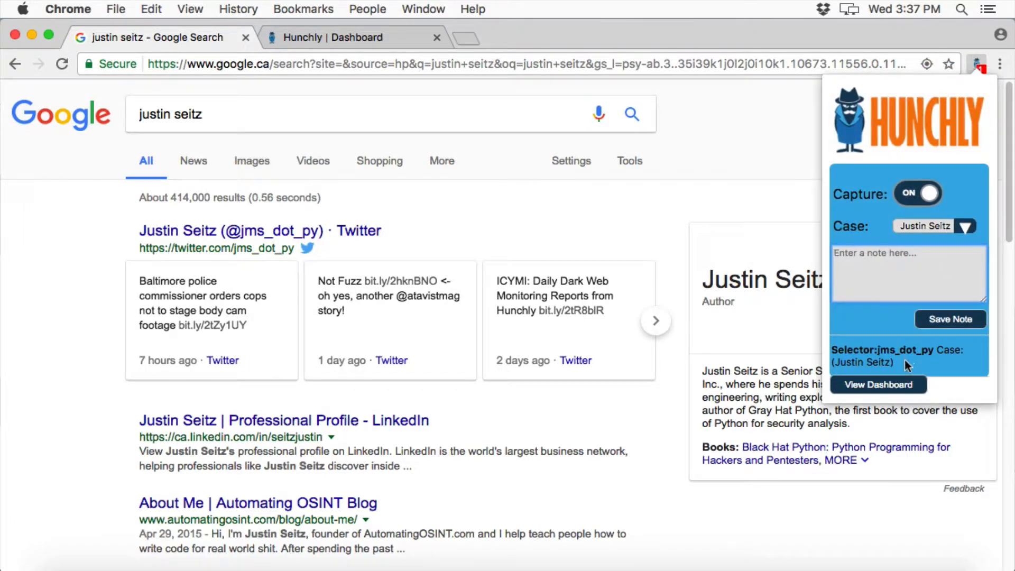
pyautogui.click(935, 350)
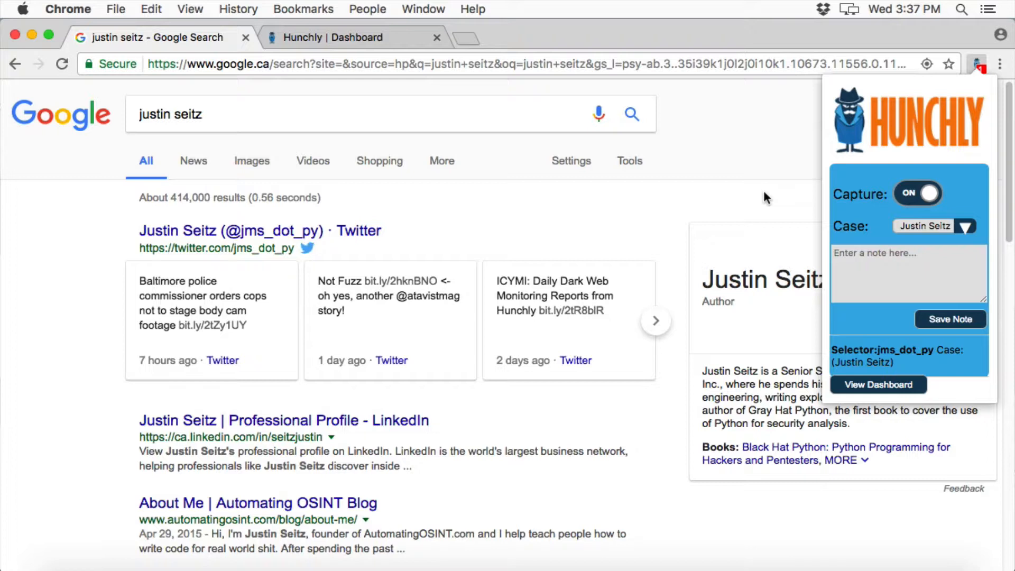
pyautogui.click(764, 191)
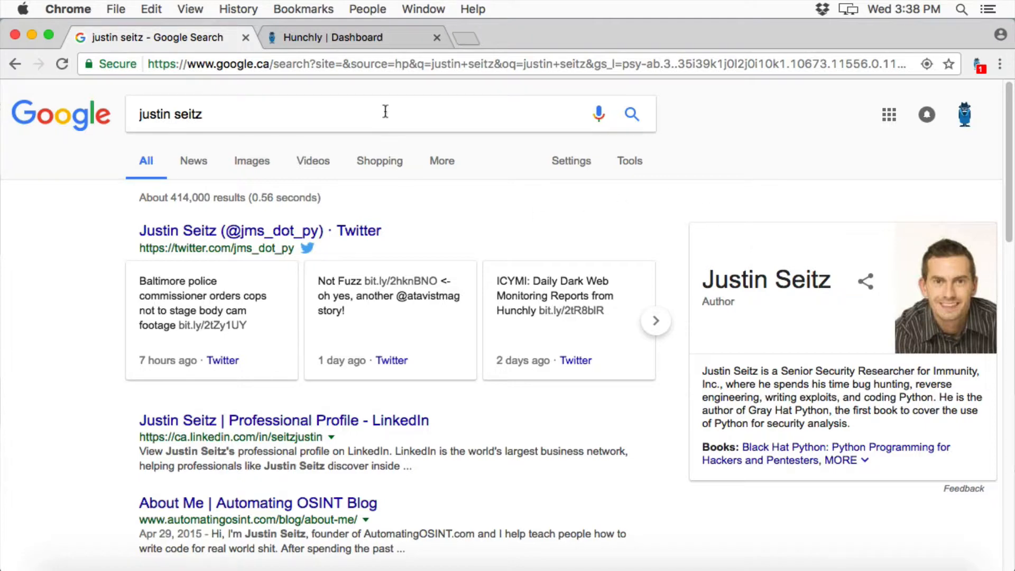
# - In the Hunchly general settings, choose to highlight selectors and store pages with highlighting, and save the settings
pyautogui.click(348, 33)
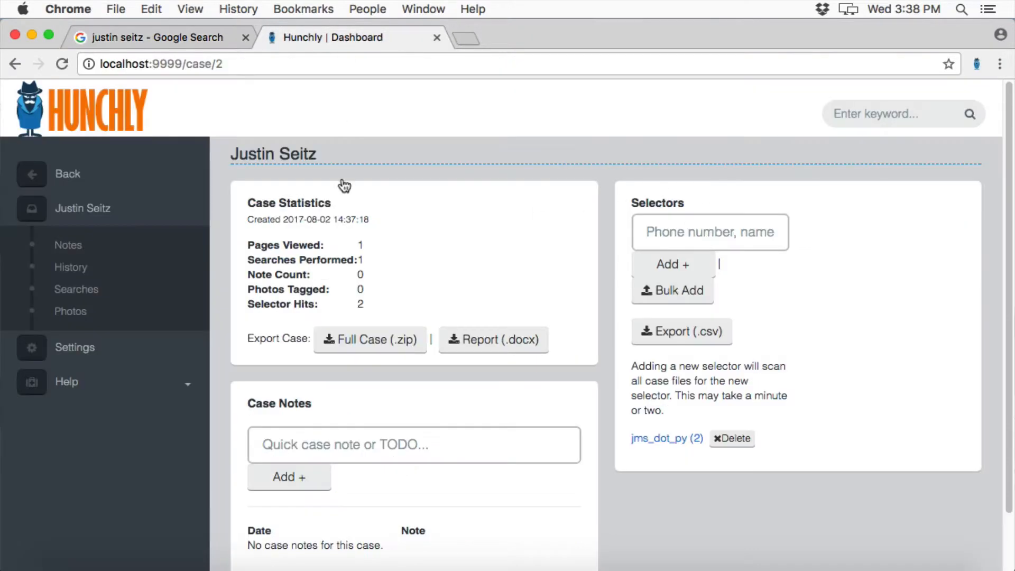
pyautogui.click(138, 347)
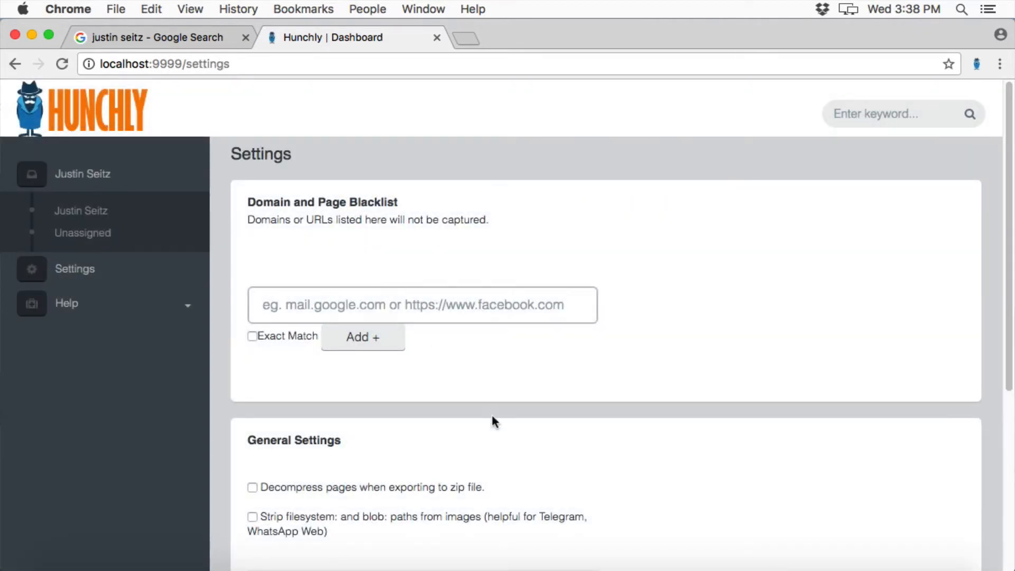
pyautogui.scroll(-5, 489, 419)
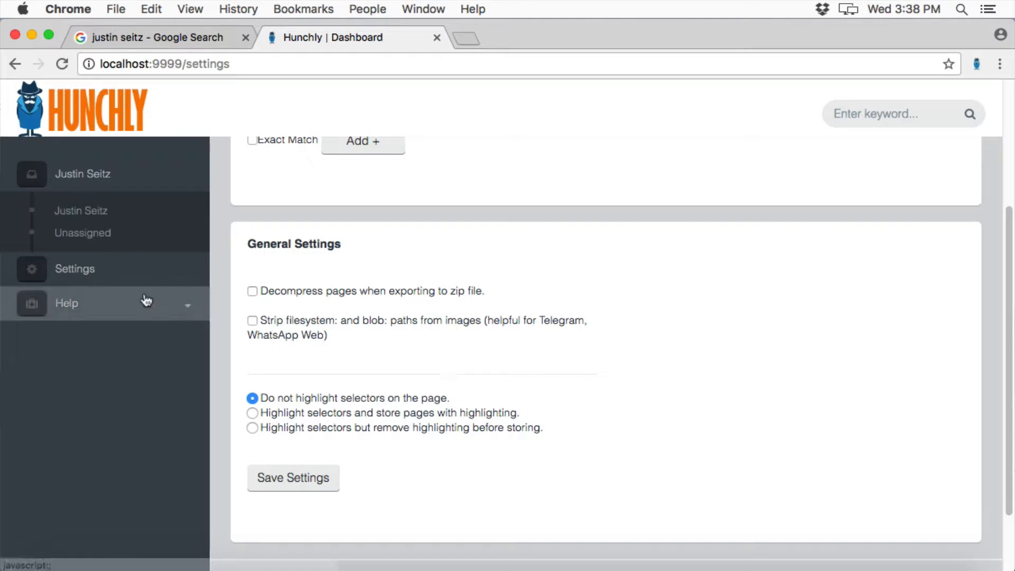
pyautogui.click(253, 413)
pyautogui.click(272, 480)
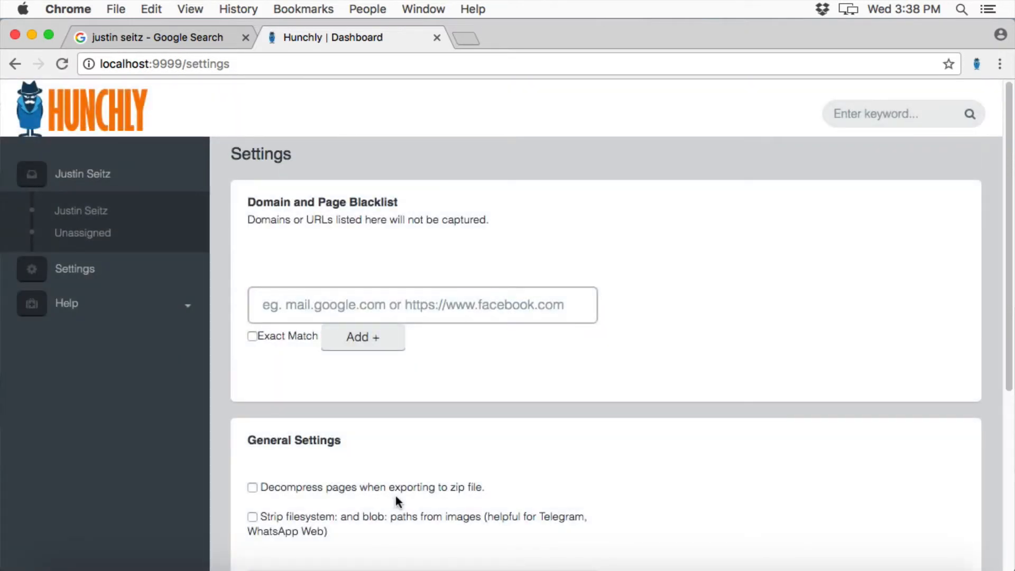
# - Reload the Google search results and store the text "Automating OSINT Blog" from the About Me result as a Hunchly selector
pyautogui.click(172, 40)
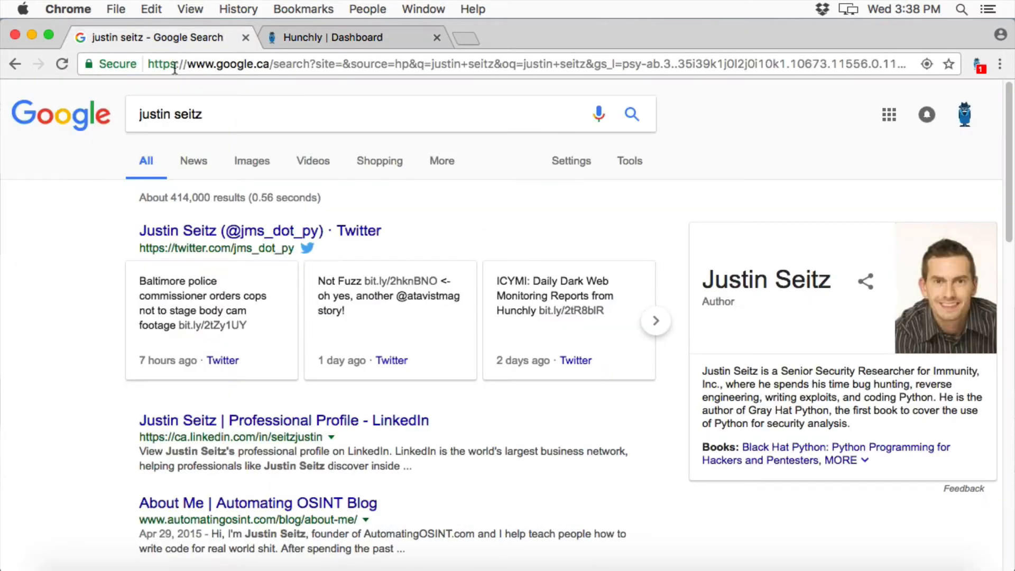
pyautogui.click(65, 66)
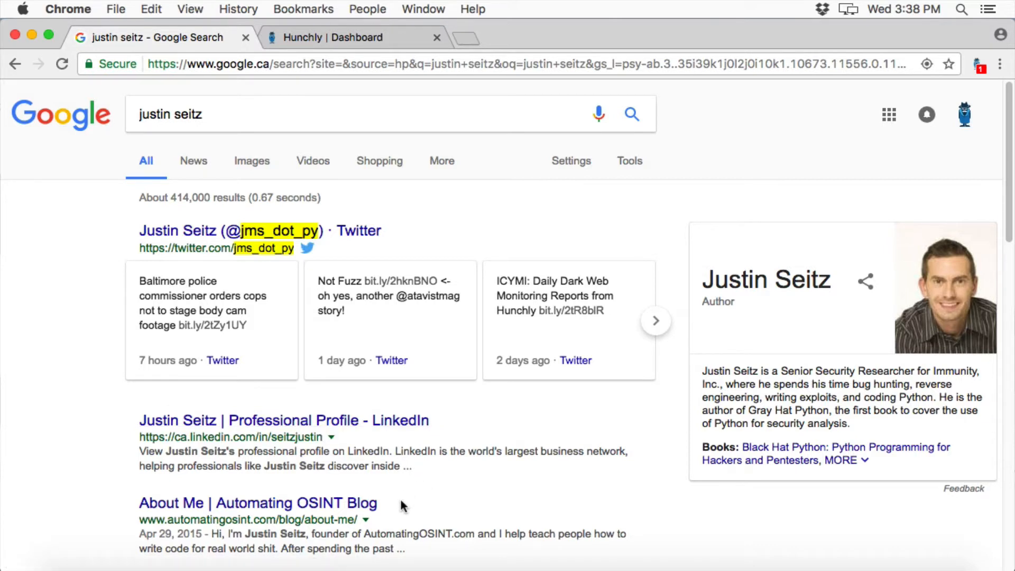
pyautogui.moveTo(400, 509); pyautogui.dragTo(231, 508)
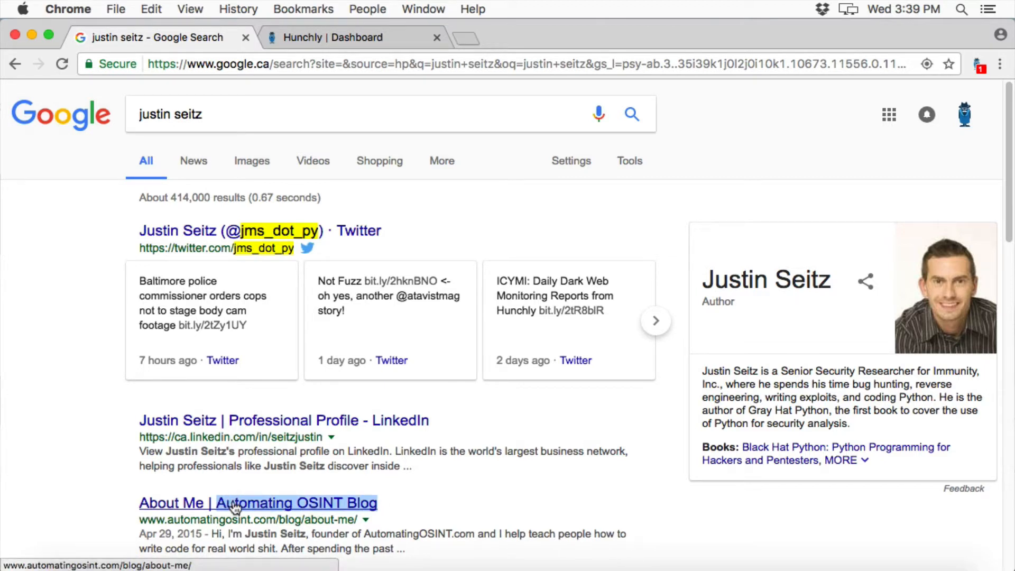
pyautogui.rightClick(232, 507)
pyautogui.moveTo(321, 483)
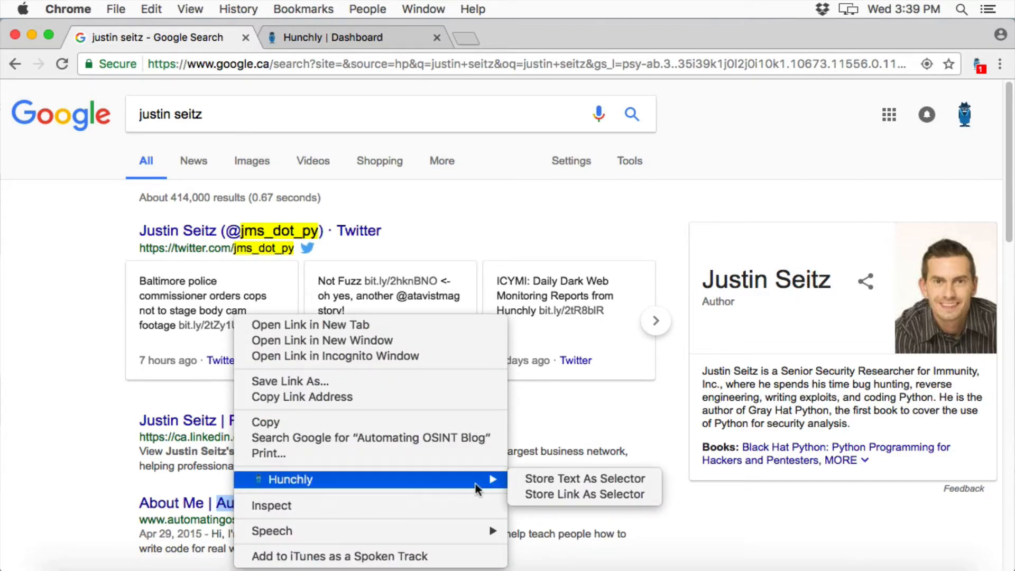
pyautogui.click(546, 480)
pyautogui.click(663, 433)
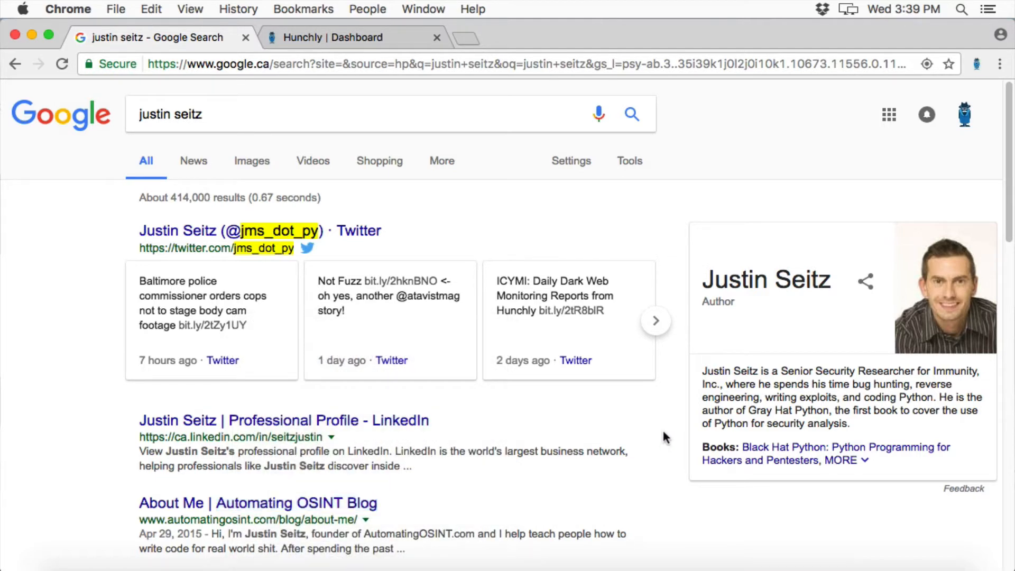
# - Return to the case overview in the Hunchly dashboard and view the page hits for the jms_dot_py selector
pyautogui.click(351, 36)
pyautogui.click(95, 177)
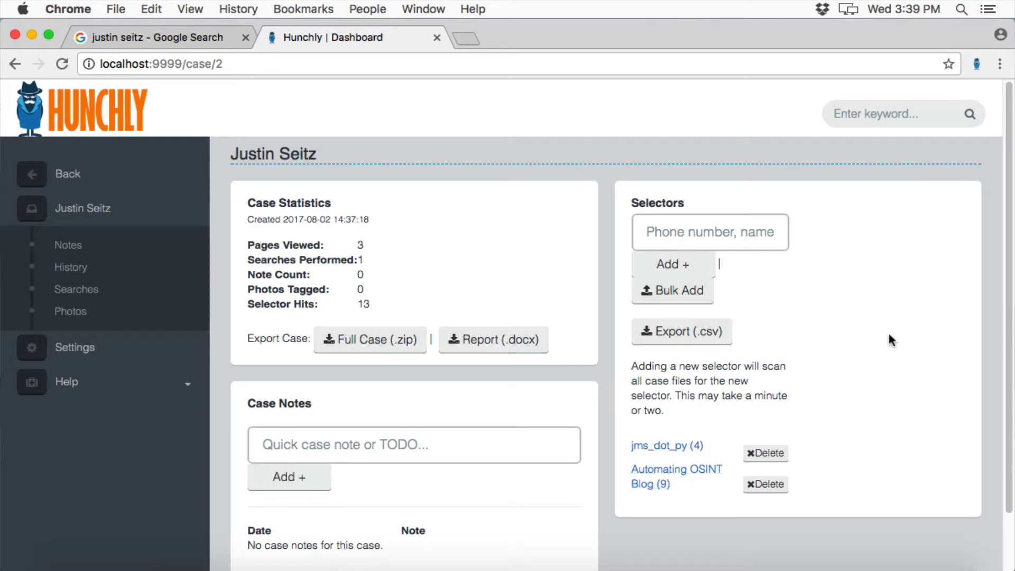
pyautogui.click(669, 443)
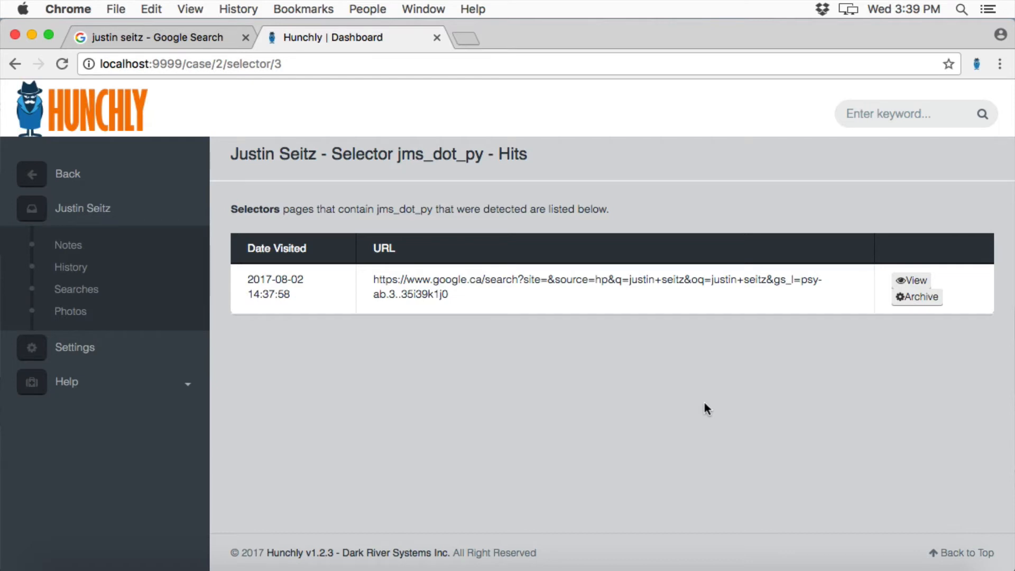
pyautogui.click(195, 46)
pyautogui.click(347, 235)
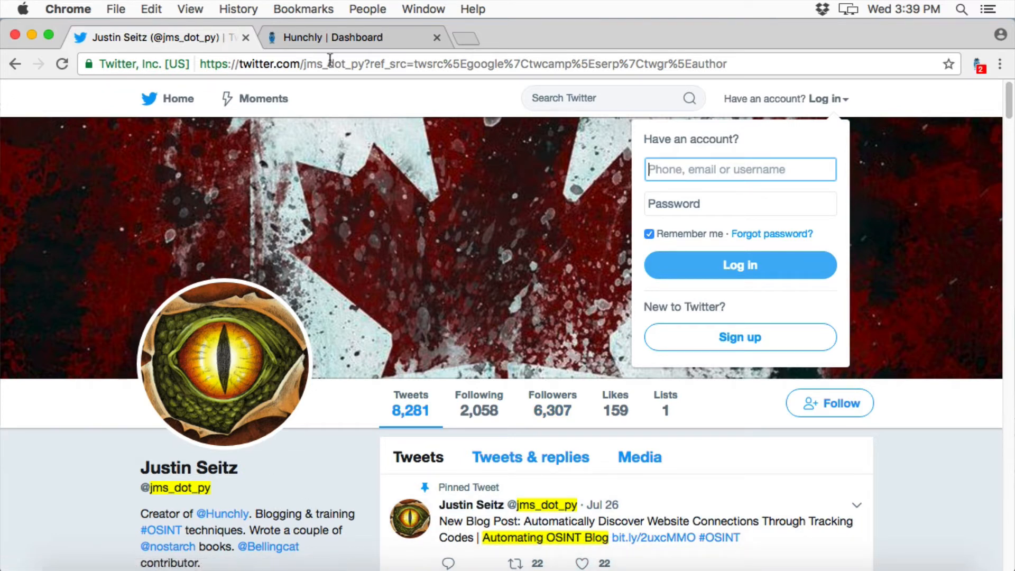
pyautogui.click(328, 41)
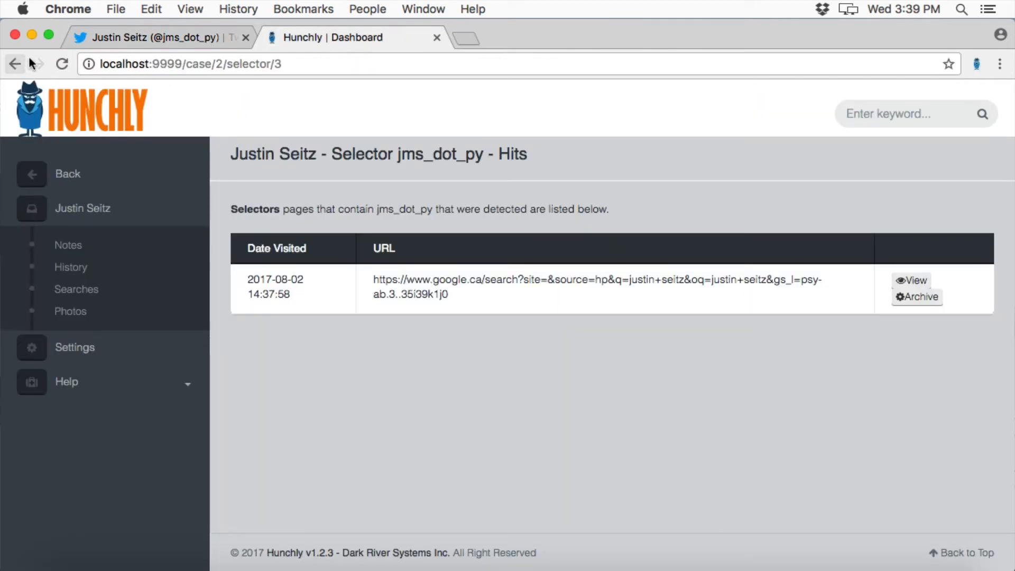
pyautogui.click(61, 64)
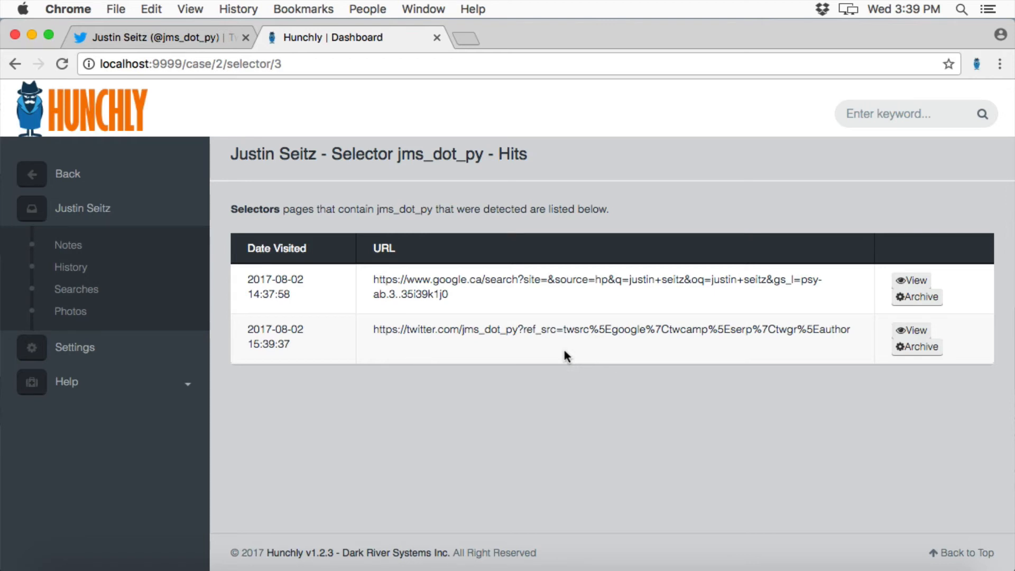
pyautogui.moveTo(303, 343); pyautogui.dragTo(244, 329)
pyautogui.click(417, 480)
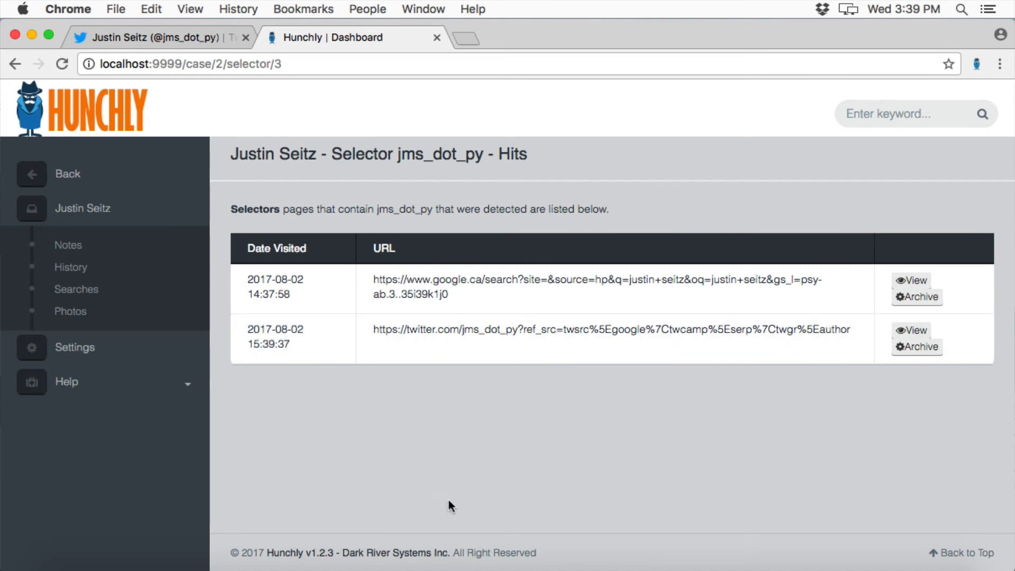